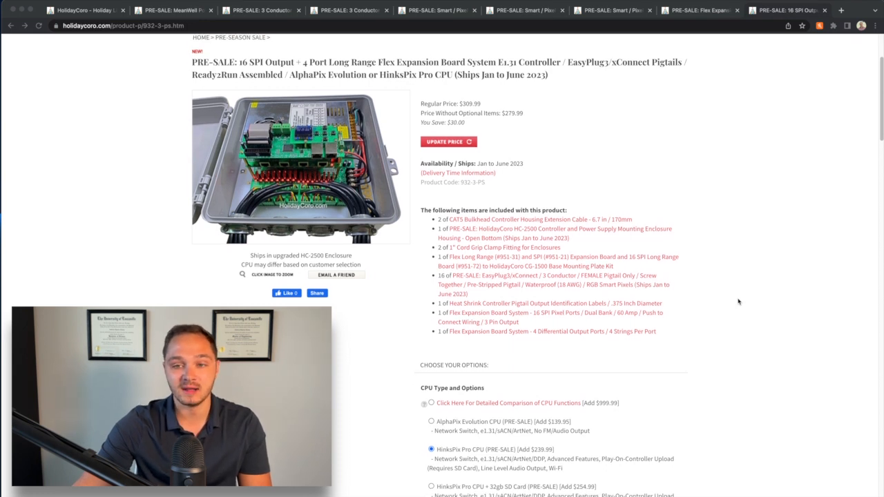
{"action": "scroll", "coordinate": [739, 302], "scroll_direction": "down", "scroll_amount": 1}
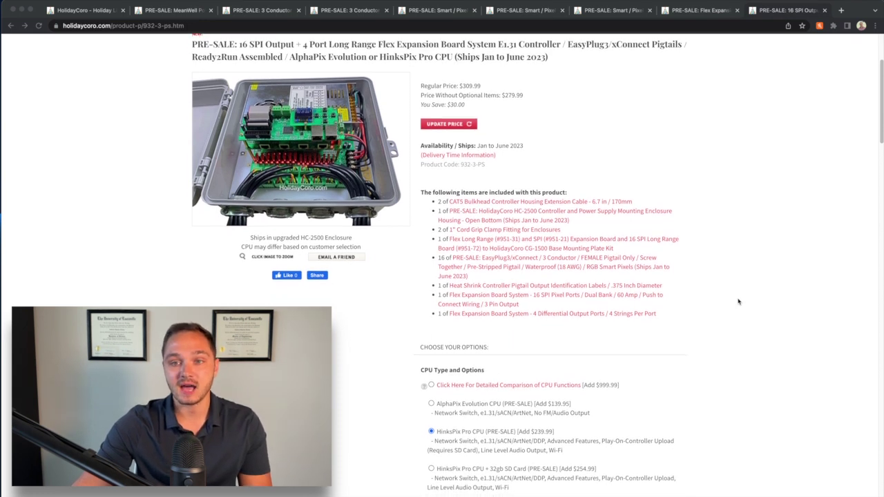
{"action": "scroll", "coordinate": [739, 302], "scroll_direction": "down", "scroll_amount": 4}
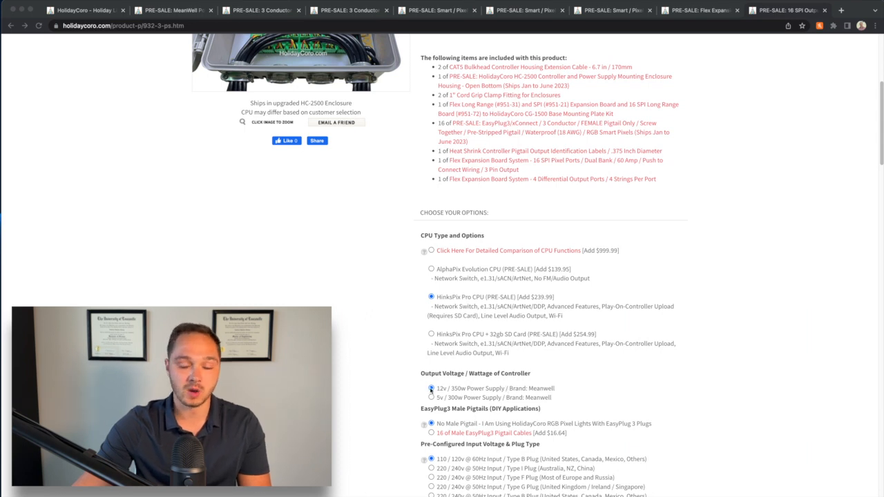
Step: Switch to the Flex Expansion 16-port long-range differential receiver pre-sale page
{"action": "left_click", "coordinate": [701, 10]}
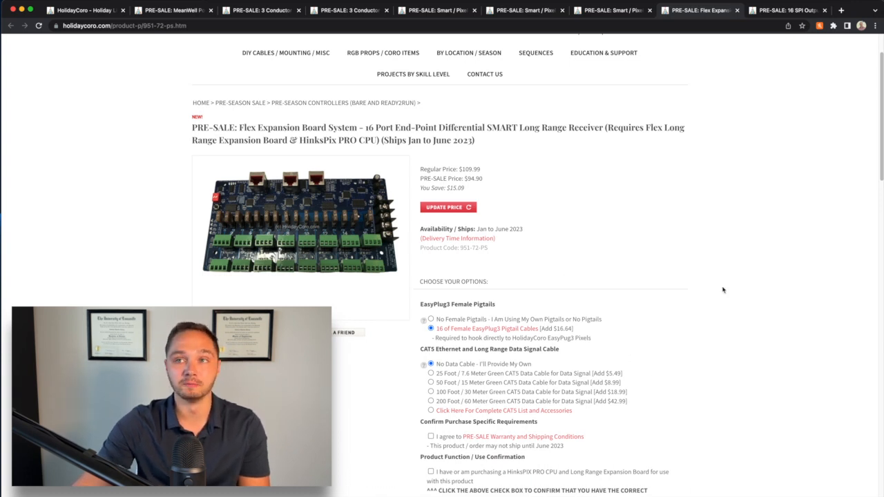
{"action": "left_click", "coordinate": [608, 13]}
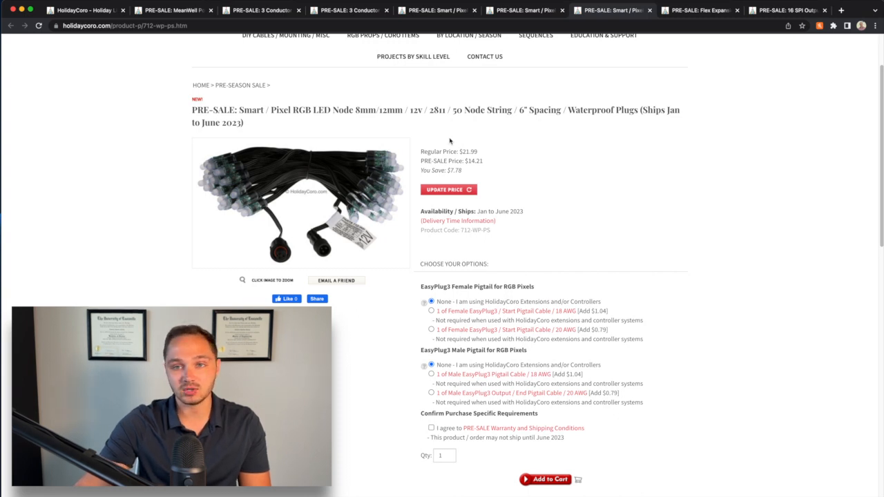
Step: Switch to the 3" spacing 50-node 12V 2811 pixel string pre-sale page ($15.84)
{"action": "key", "text": "ctrl+shift+Tab"}
{"action": "scroll", "coordinate": [546, 210], "scroll_direction": "down", "scroll_amount": 1}
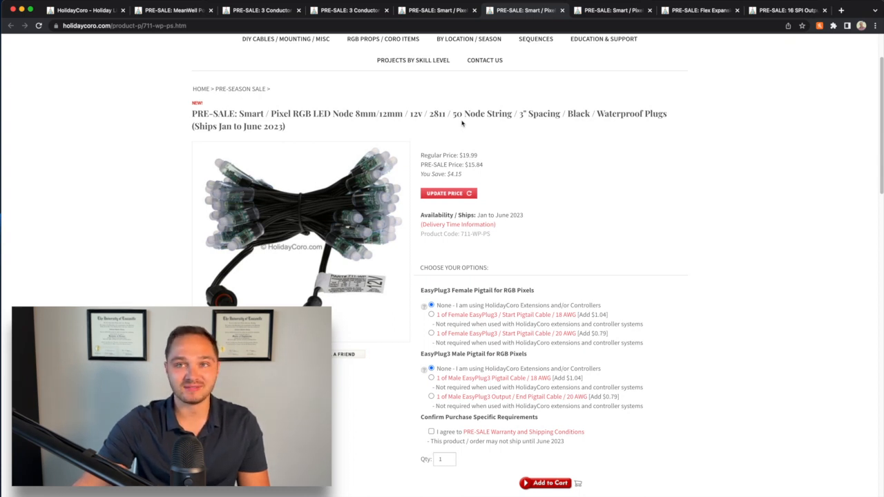
Step: Switch to the 100-node 3" spacing black 12V 2811 pixel string page ($27.49)
{"action": "key", "text": "ctrl+shift+Tab"}
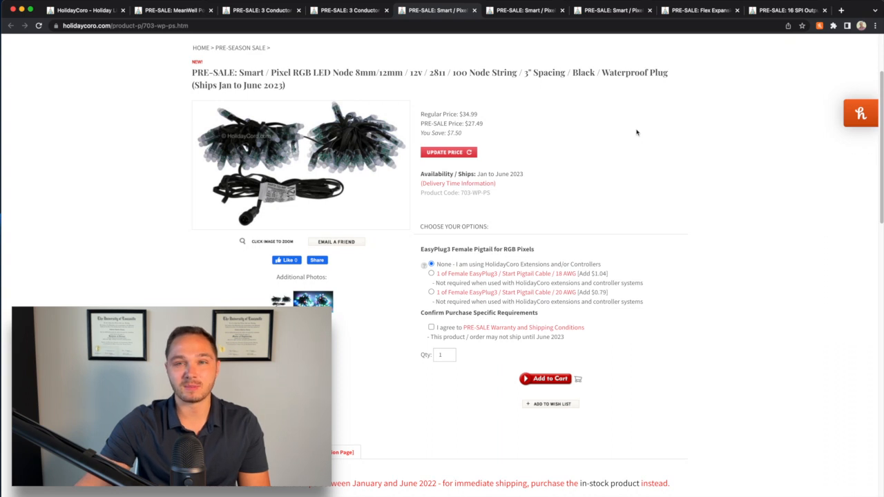
Step: Switch to the 10ft 3-conductor waterproof extension cable pre-sale page ($3.59)
{"action": "key", "text": "ctrl+shift+Tab"}
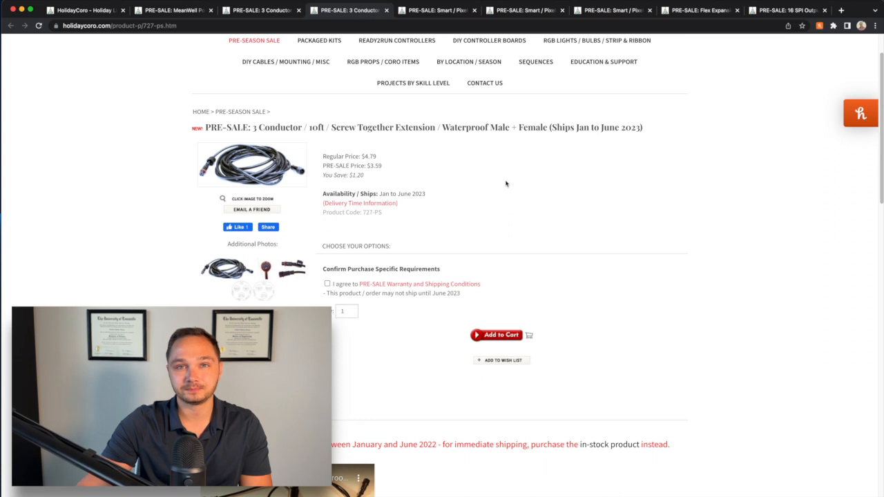
Step: Review the 20ft extension cable page, then the MeanWell 12V 350W power supply page ($26.99)
{"action": "key", "text": "ctrl+shift+Tab"}
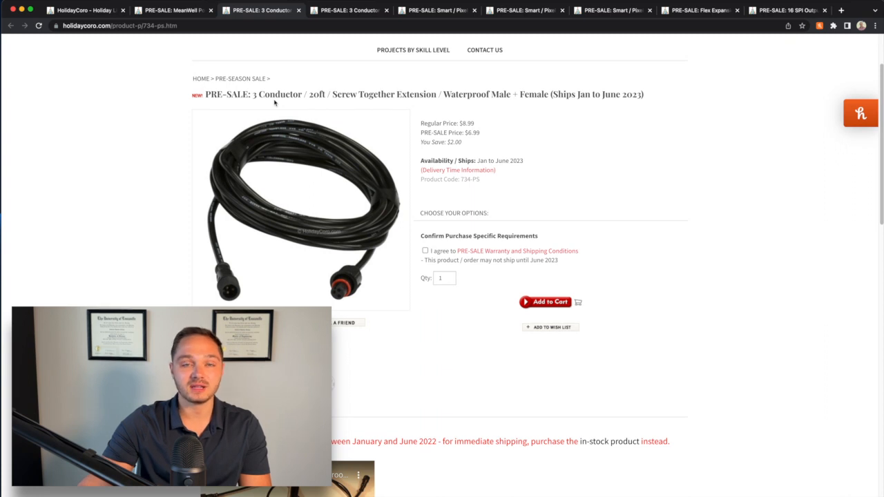
{"action": "left_click", "coordinate": [170, 10]}
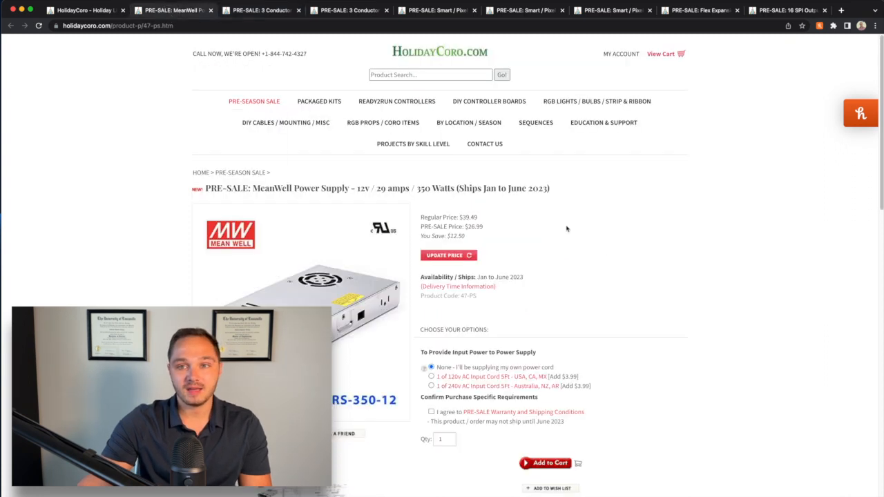
{"action": "scroll", "coordinate": [566, 228], "scroll_direction": "down", "scroll_amount": 3}
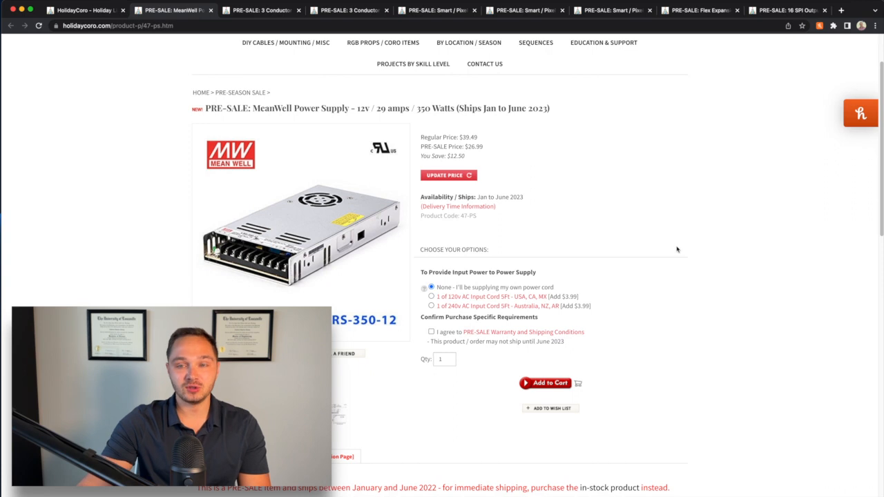